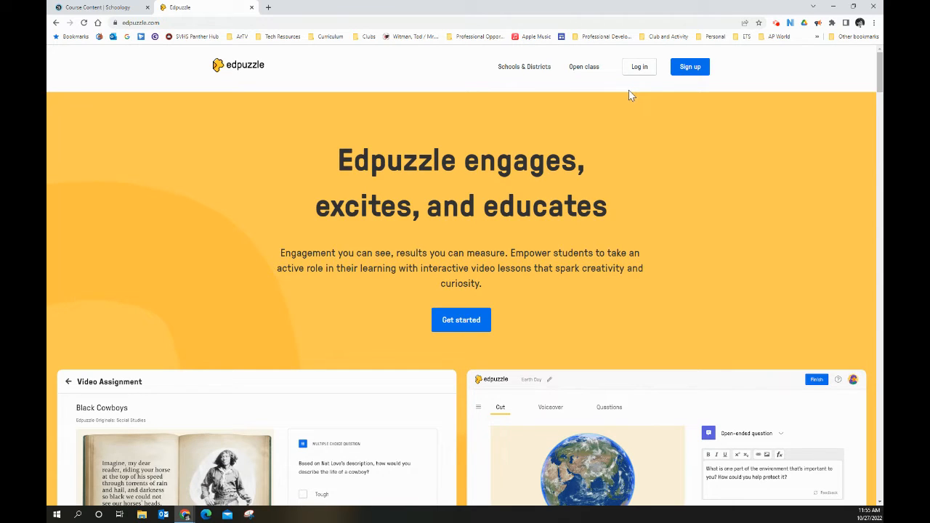
Log in to Edpuzzle as a teacher using the school Google account
click(638, 68)
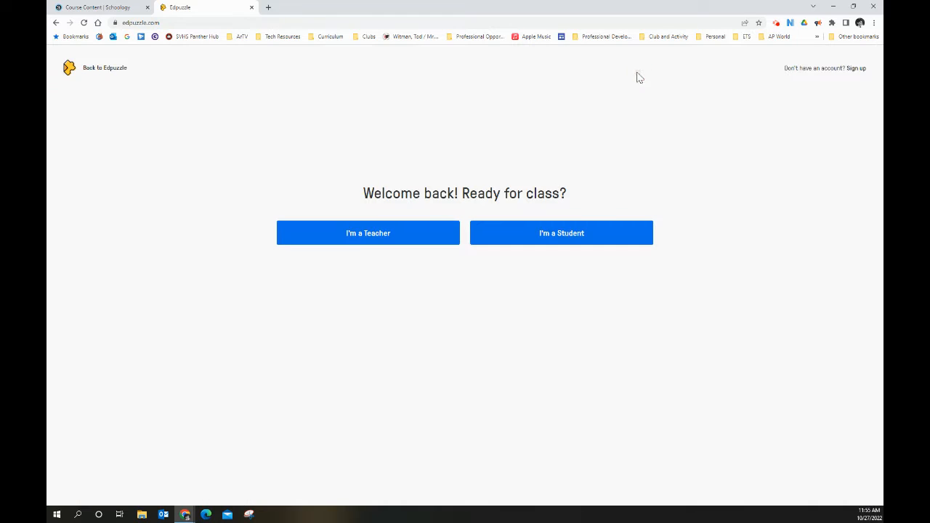
click(412, 227)
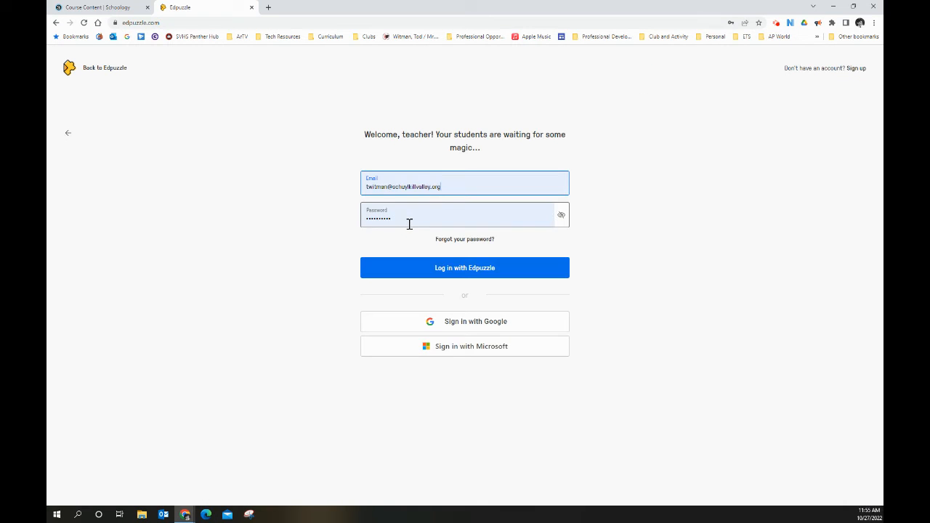
click(480, 325)
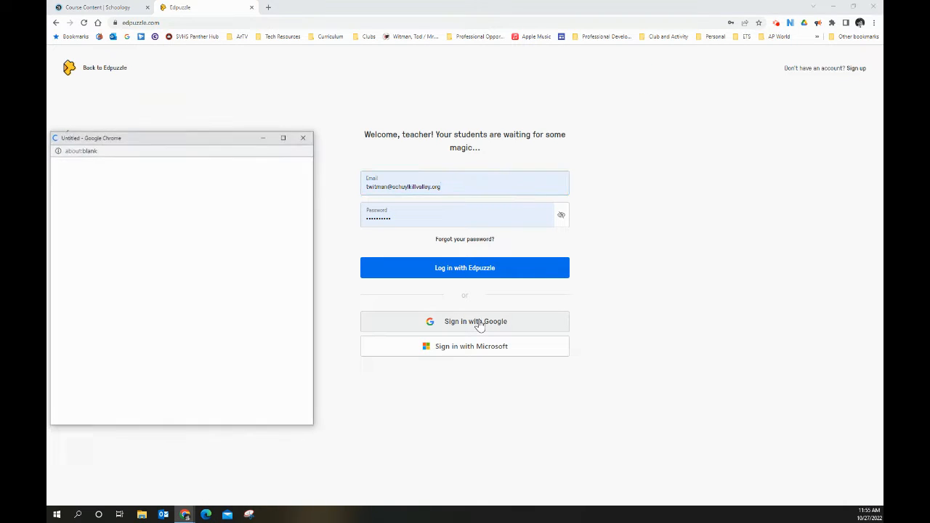
click(161, 288)
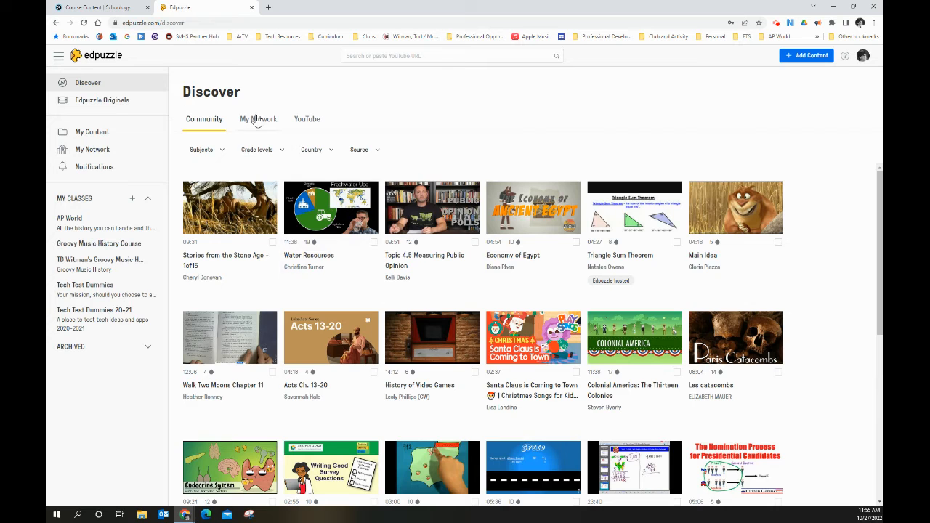
Look through the saved videos in Edpuzzle's My Content and close the site to return to the Schoology course
click(87, 131)
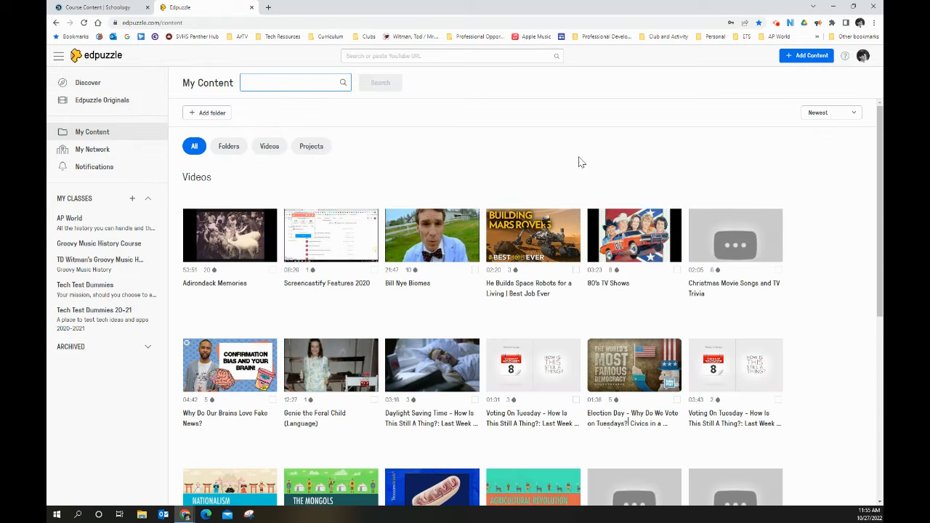
scroll(698, 269, down, 5)
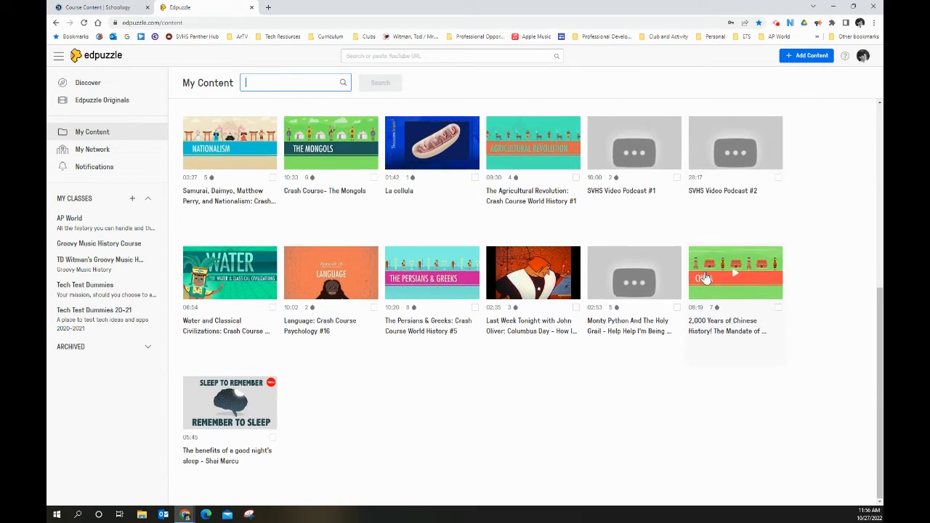
scroll(704, 270, up, 5)
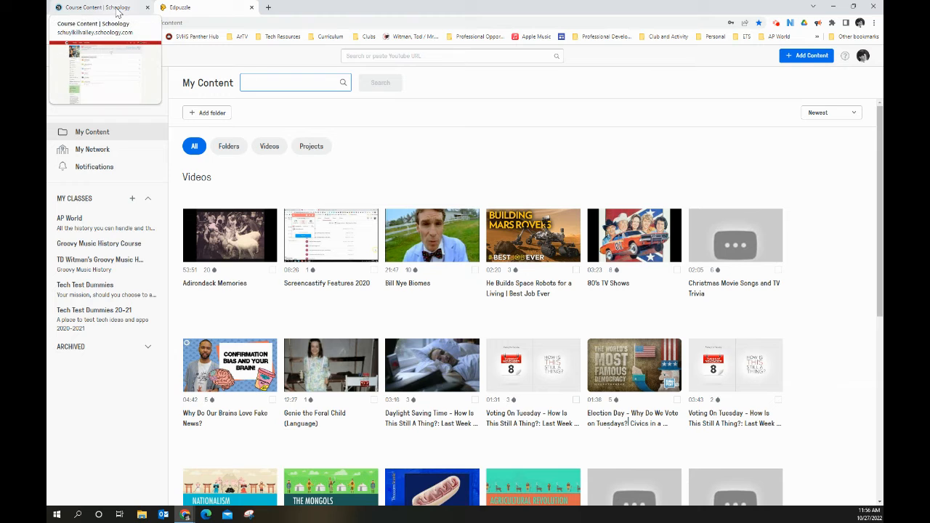
click(252, 7)
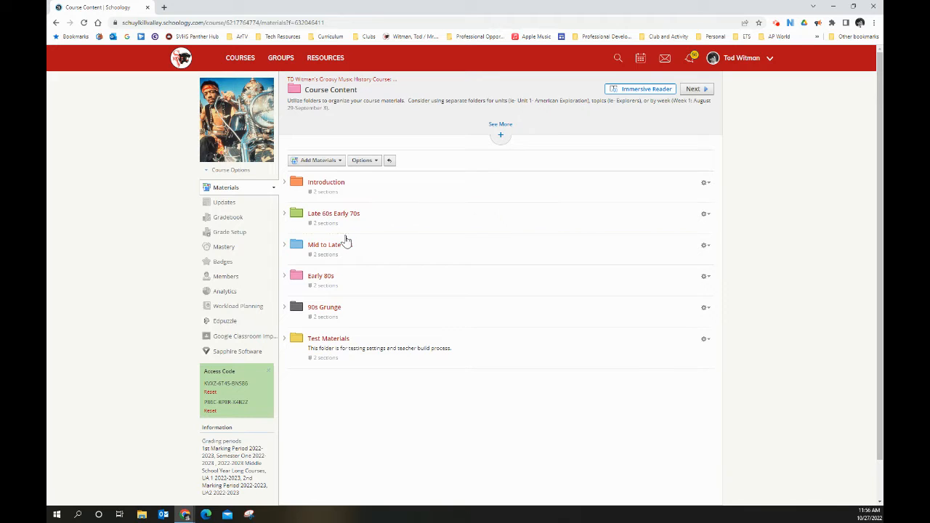
Open the 90s Grunge folder and start adding Edpuzzle material to it
click(325, 160)
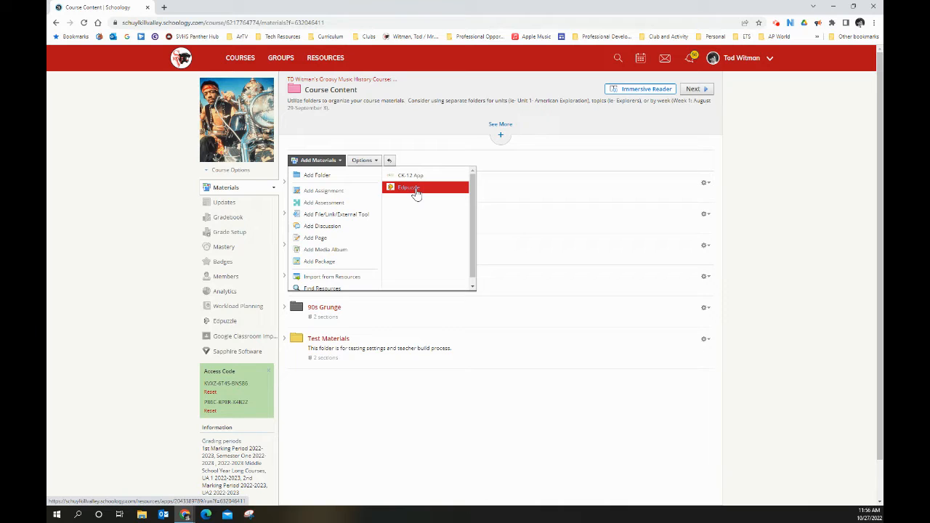
click(462, 162)
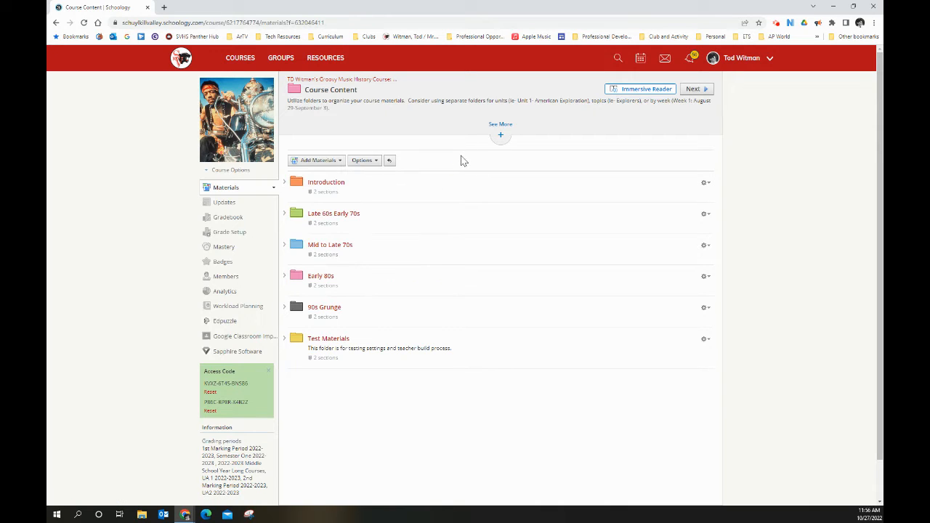
click(332, 308)
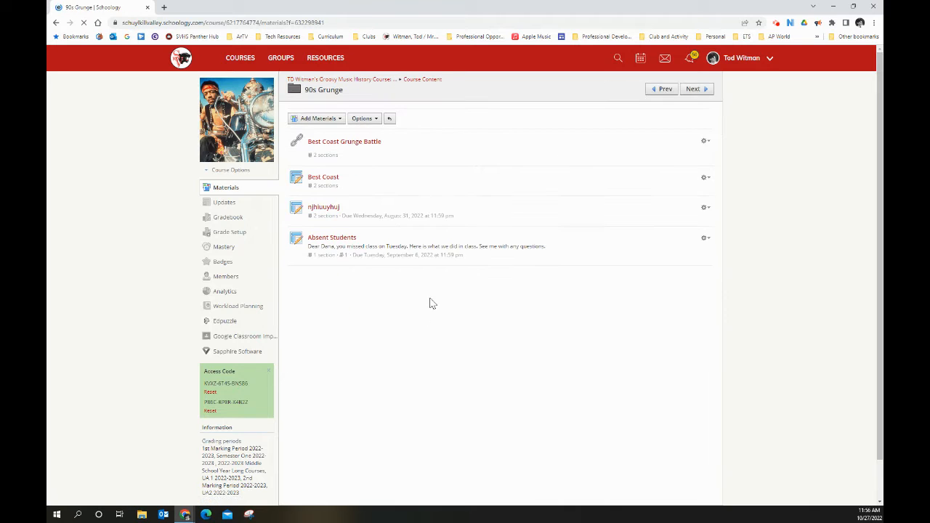
click(328, 120)
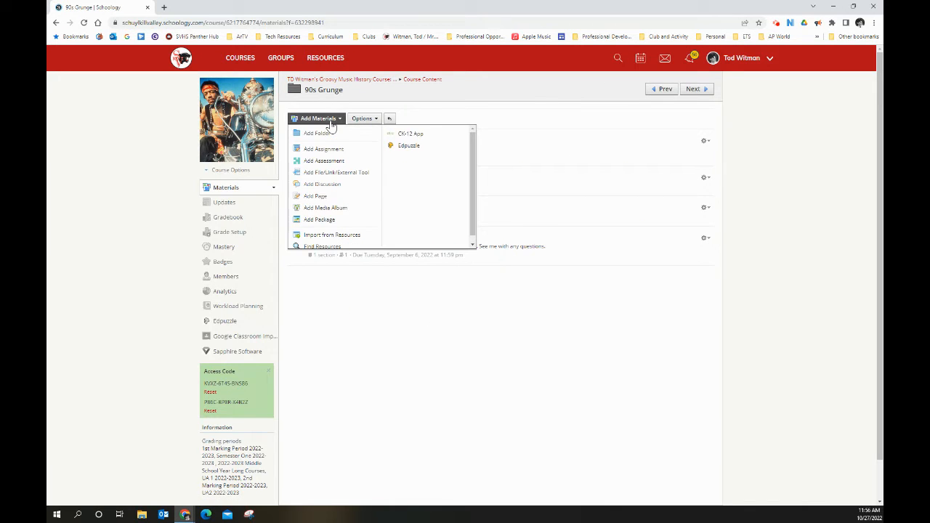
click(409, 146)
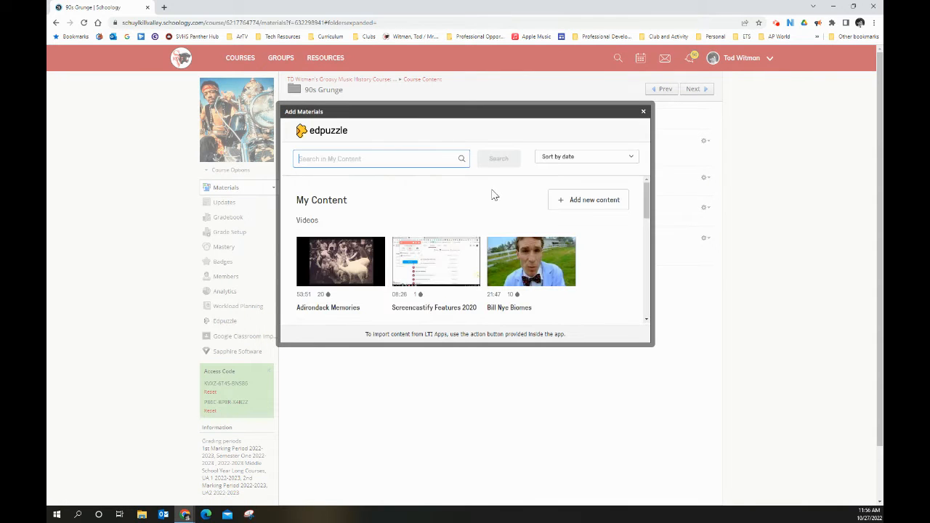
Browse the My Content videos offered for import and check where new Edpuzzle content is added, returning to the import dialog
scroll(512, 244, down, 5)
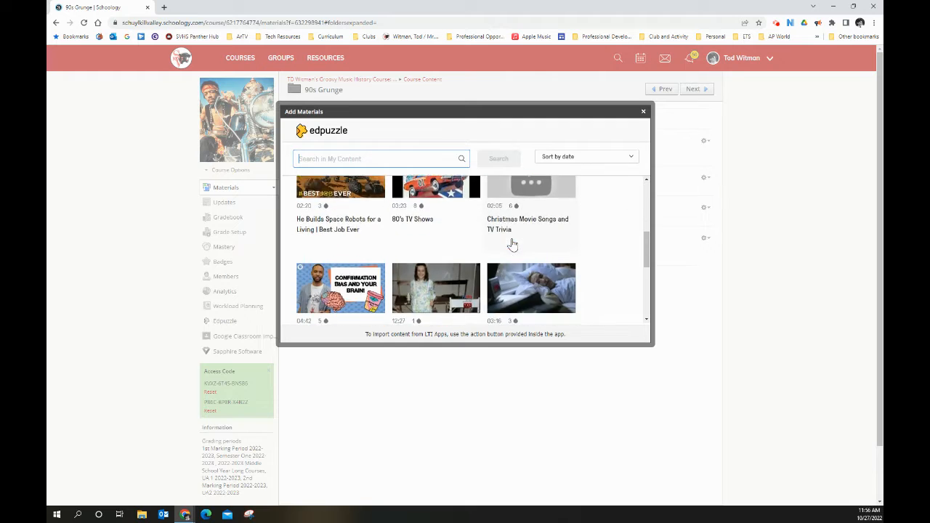
scroll(516, 249, up, 6)
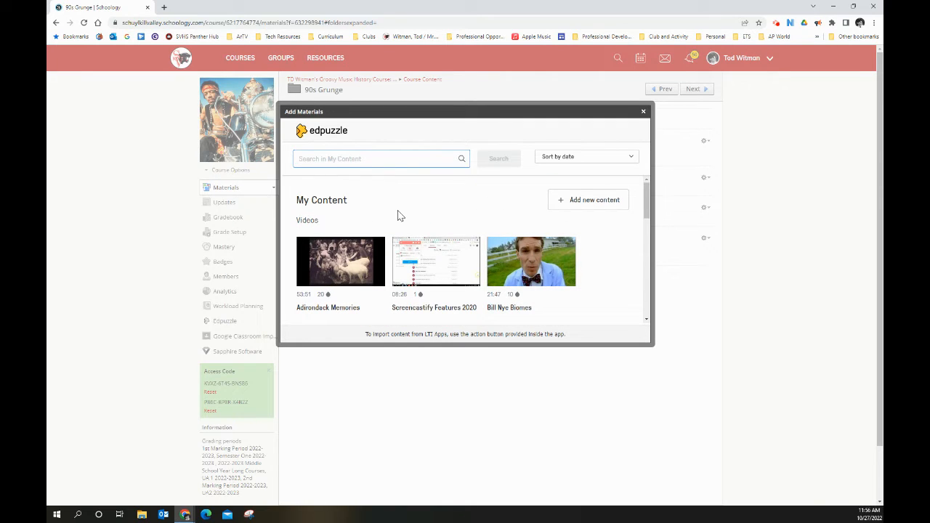
scroll(491, 269, down, 4)
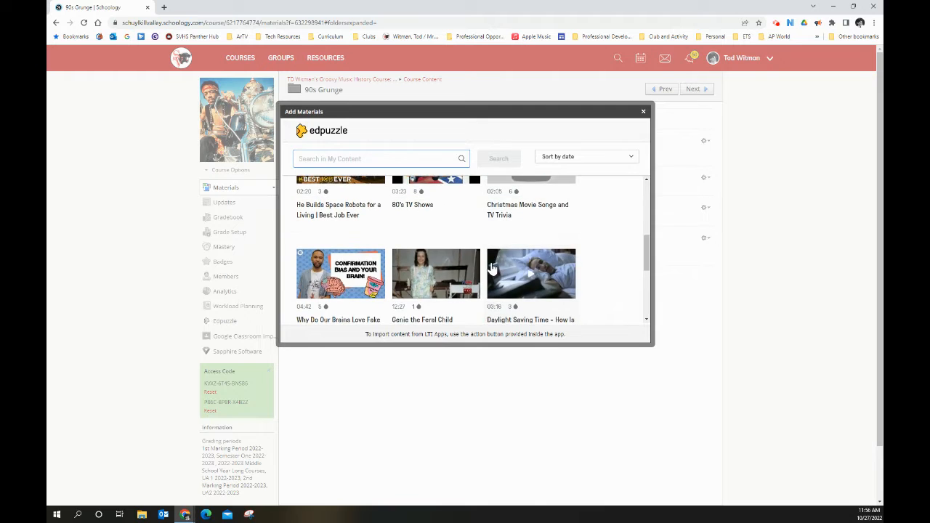
scroll(491, 269, up, 5)
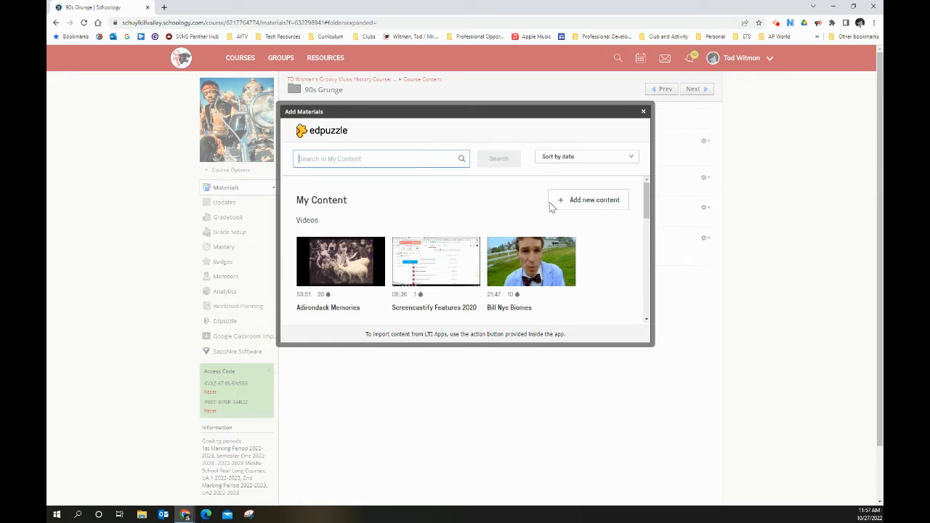
click(595, 201)
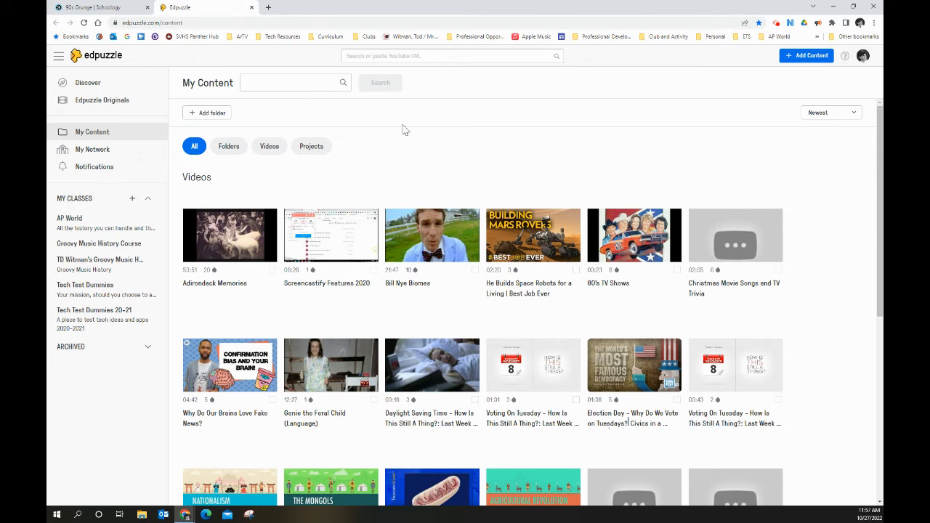
click(269, 85)
click(252, 7)
Choose the video "Daylight Saving Time - How Is This Still A Thing?" from My Content and review its preview
scroll(494, 228, down, 1)
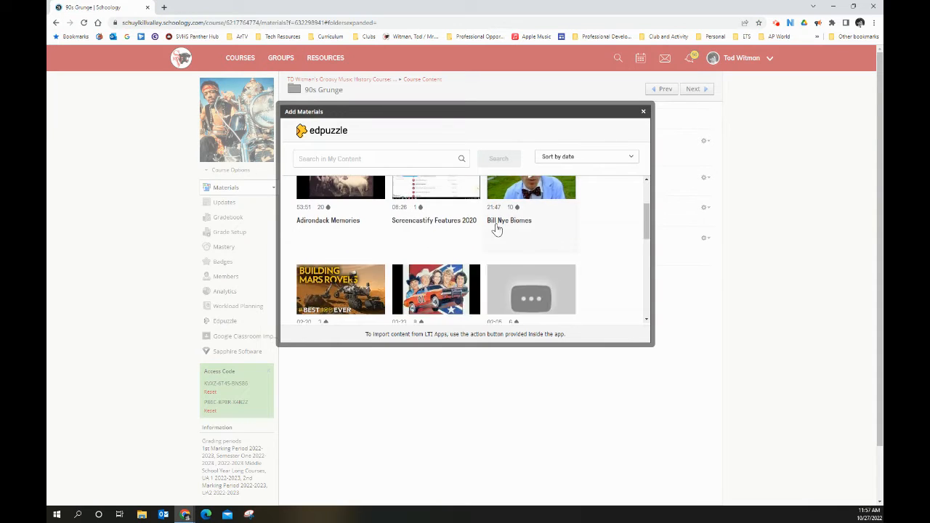
scroll(515, 241, down, 3)
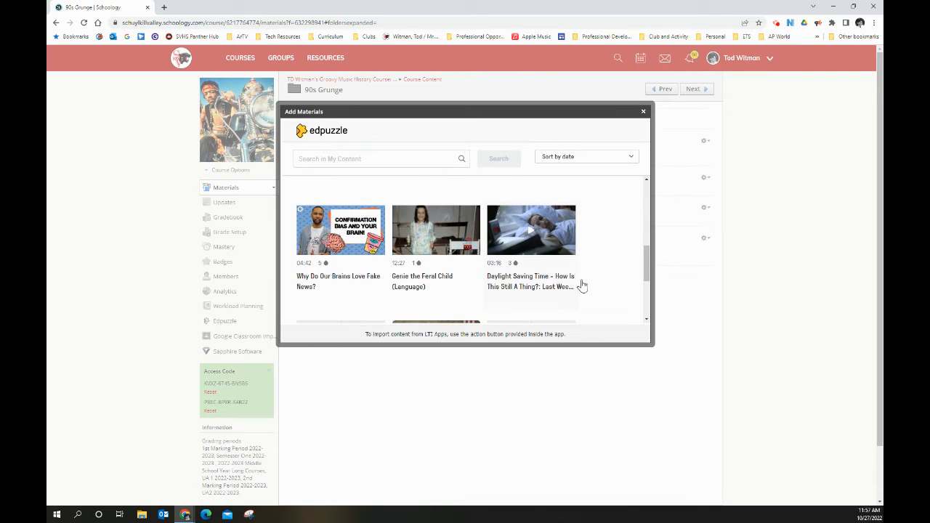
click(542, 238)
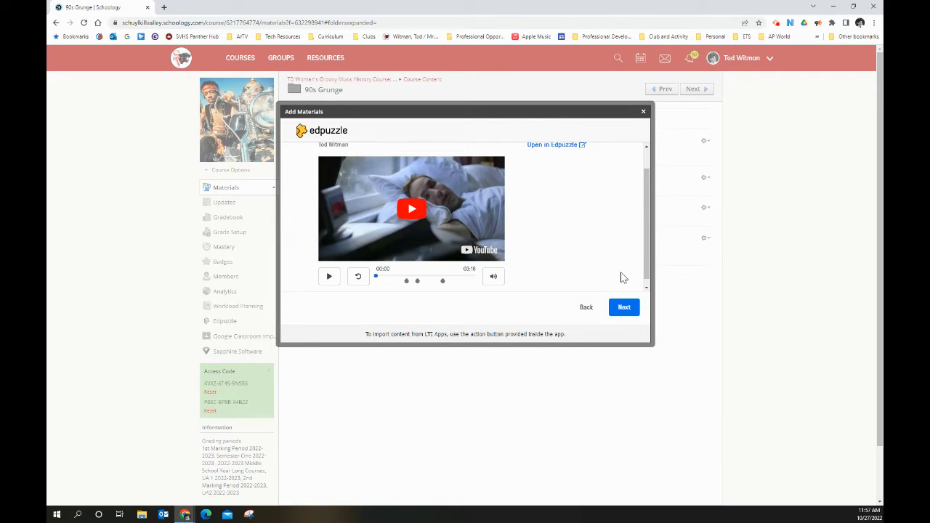
scroll(619, 276, up, 1)
scroll(550, 254, down, 1)
scroll(549, 254, up, 2)
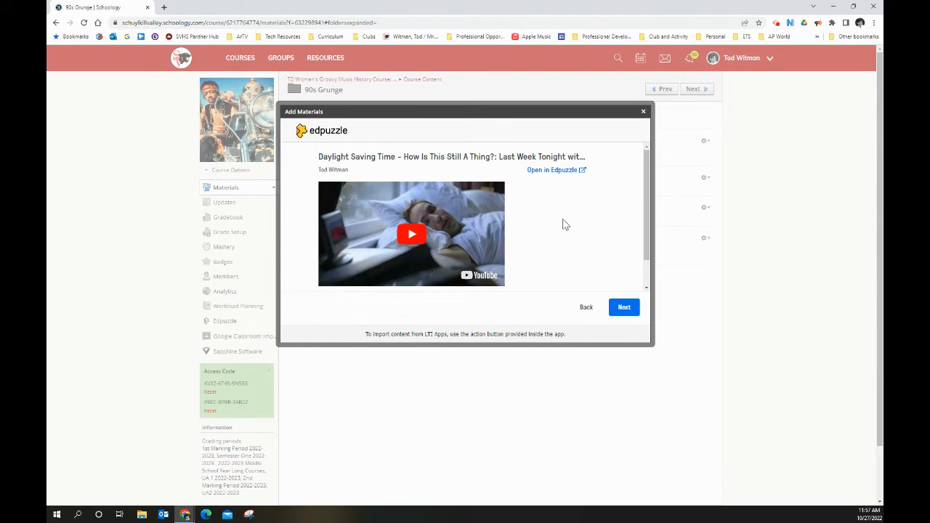
scroll(563, 231, down, 1)
scroll(562, 231, up, 1)
scroll(575, 231, down, 1)
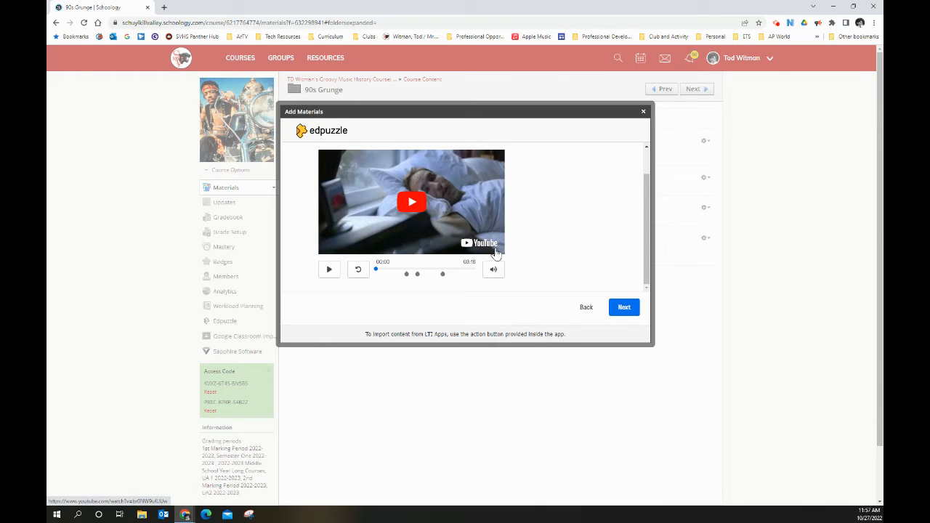
Assign the Daylight Saving Time video to the folder with Prevent Skipping on and closed captions off
click(623, 308)
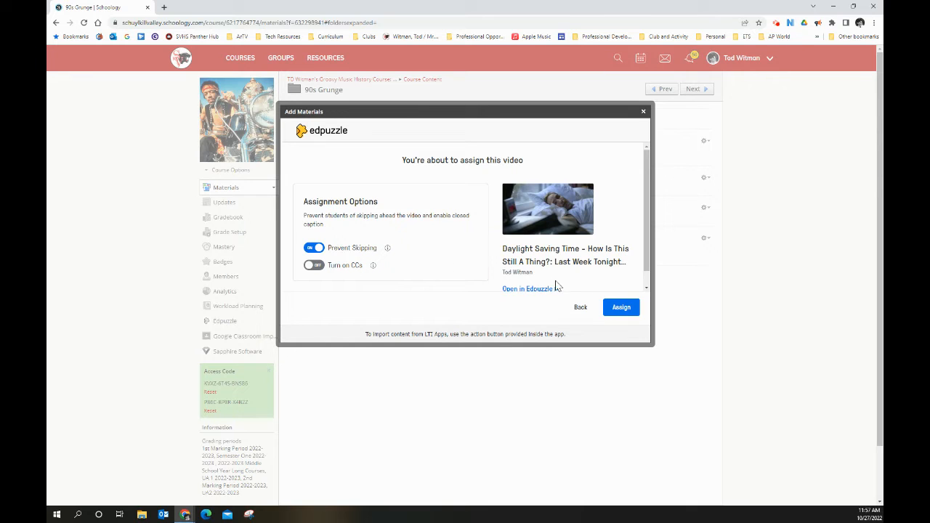
scroll(607, 285, down, 1)
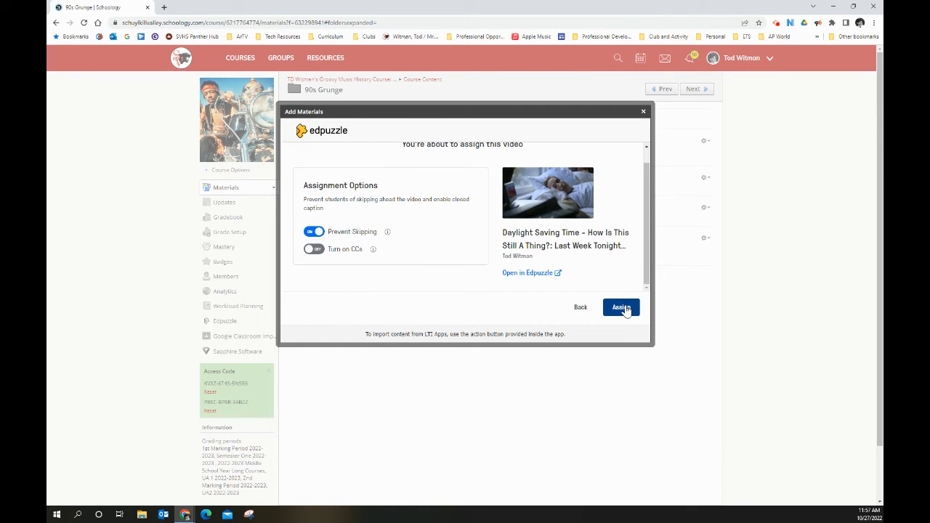
click(623, 308)
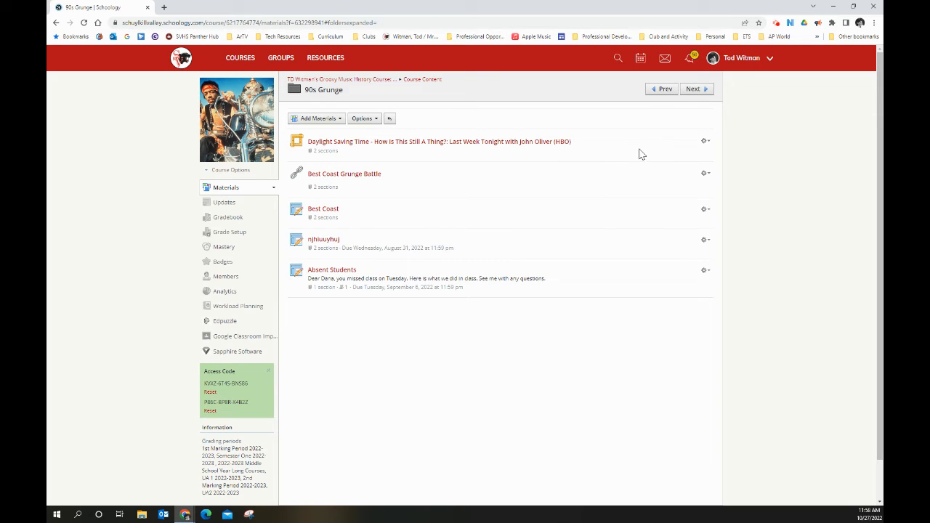
Open the Daylight Saving Time item's settings for editing and enable grading
click(705, 143)
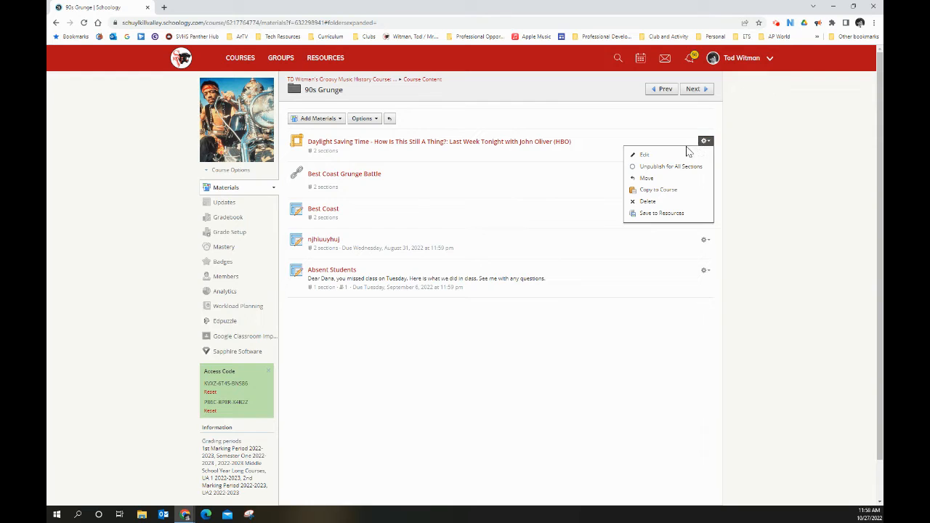
click(664, 153)
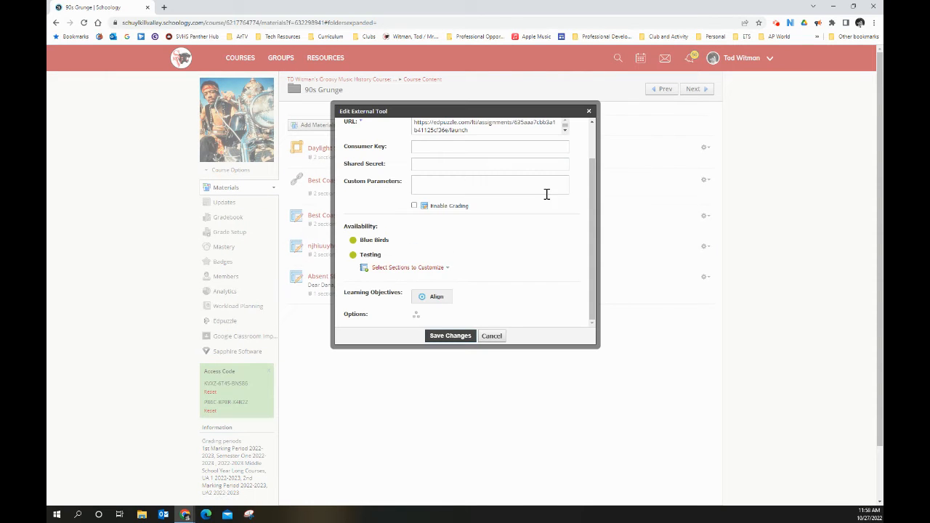
scroll(547, 194, up, 2)
scroll(519, 201, down, 3)
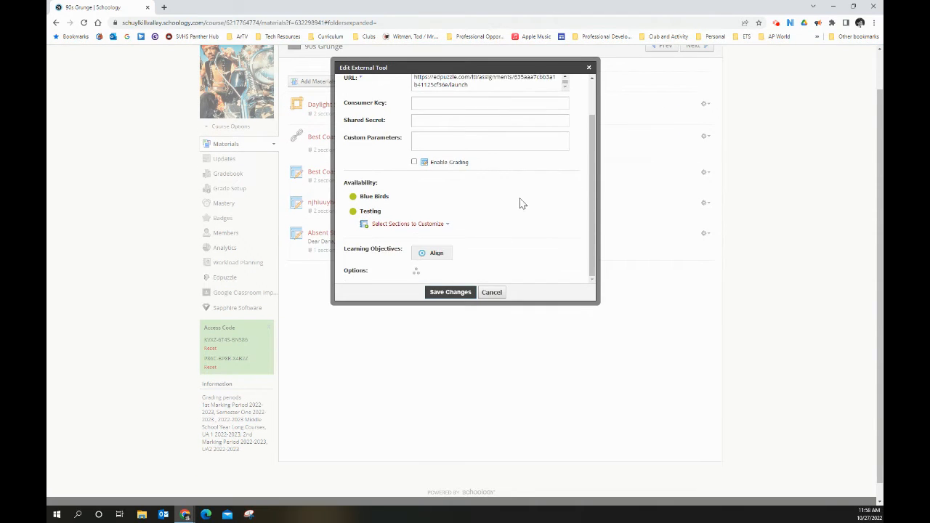
scroll(519, 201, up, 2)
scroll(634, 197, up, 2)
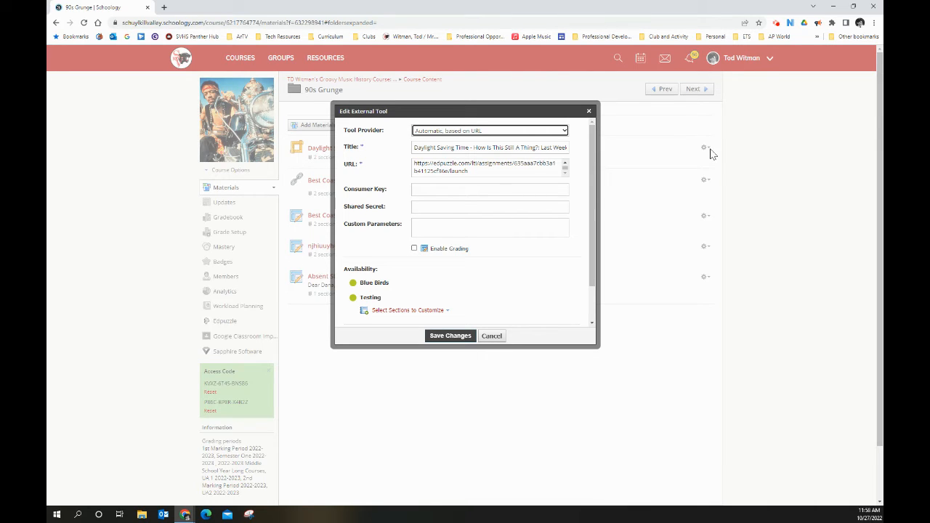
click(414, 249)
Set the Daylight Saving Time item's points to 10 and its grading category to Classwork
scroll(450, 271, down, 1)
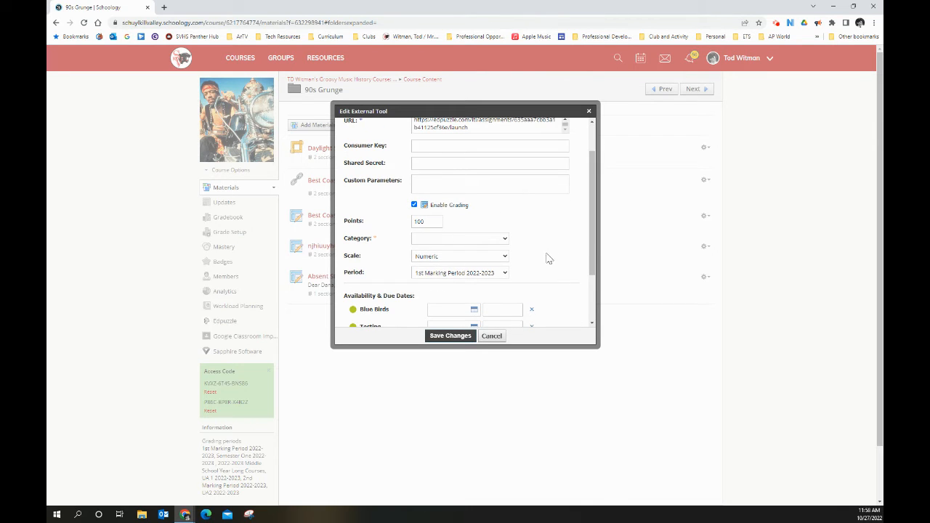
scroll(549, 259, up, 1)
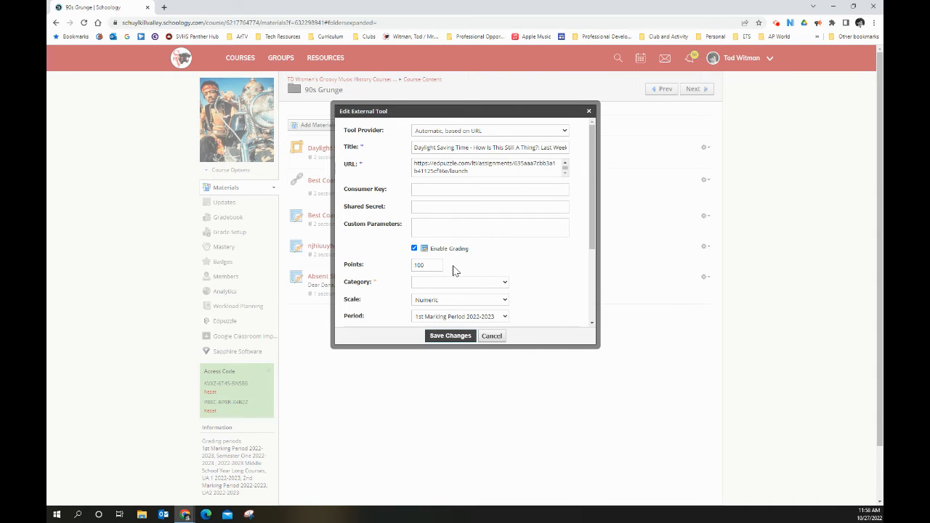
scroll(440, 265, down, 1)
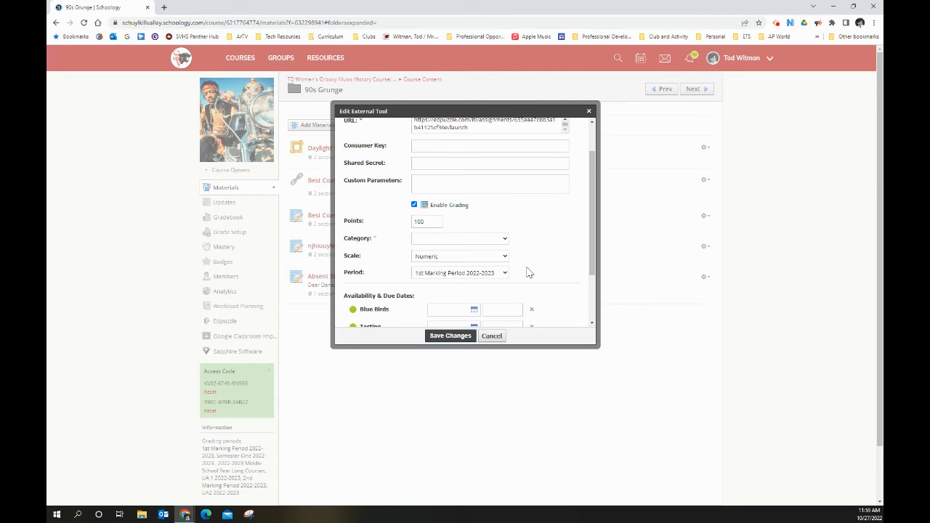
double_click(433, 224)
click(450, 239)
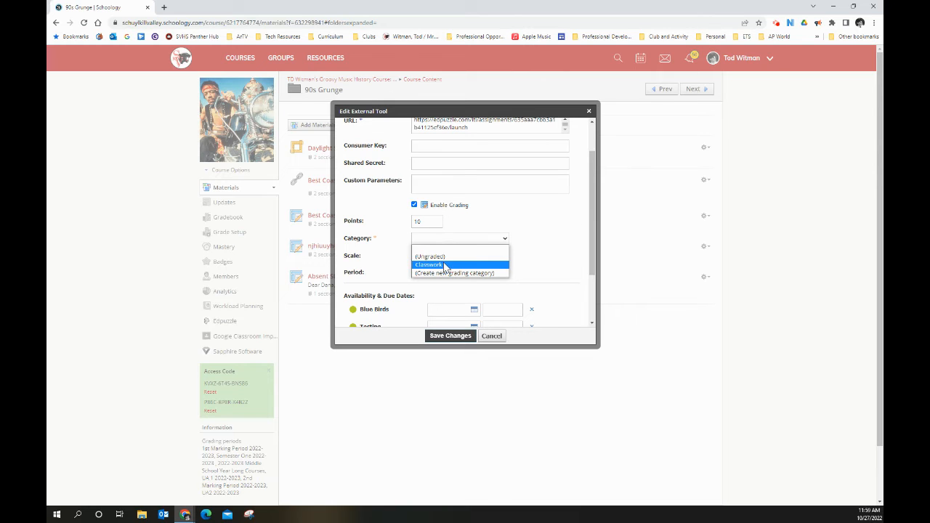
click(446, 265)
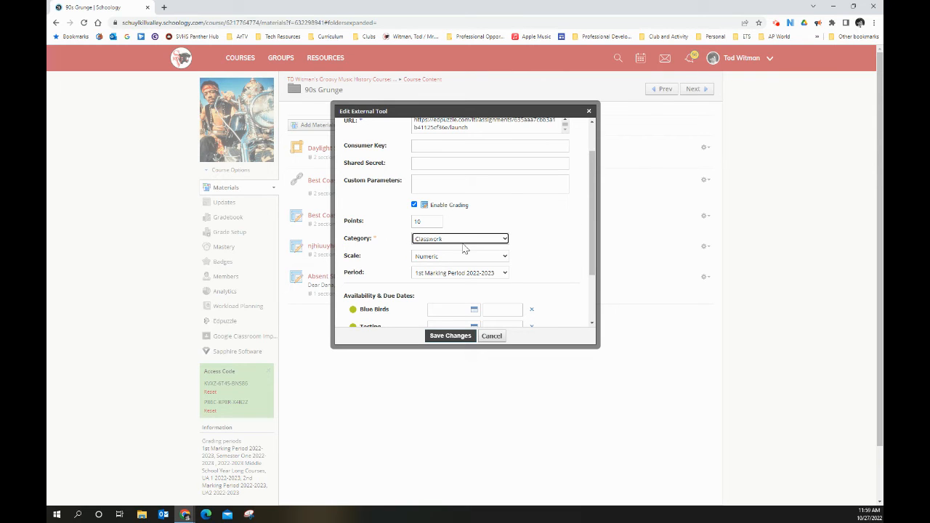
Set the item's grading scale to SV School Scale 1, check the remaining settings and save the changes
click(462, 242)
click(471, 258)
click(478, 258)
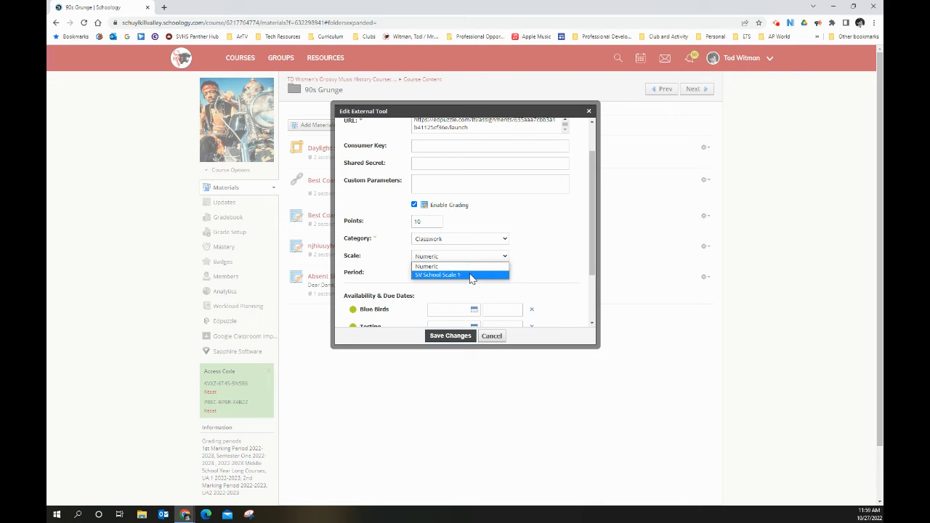
click(469, 277)
scroll(556, 248, down, 1)
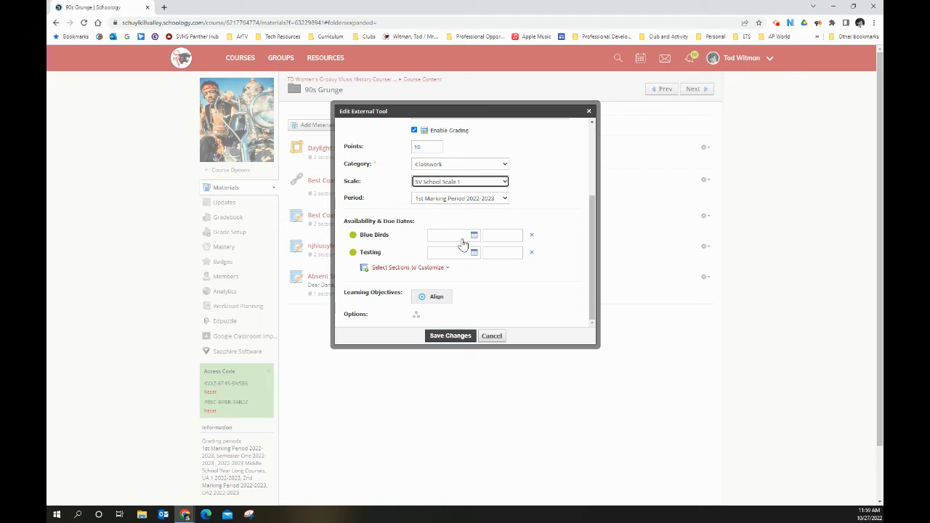
scroll(571, 276, up, 2)
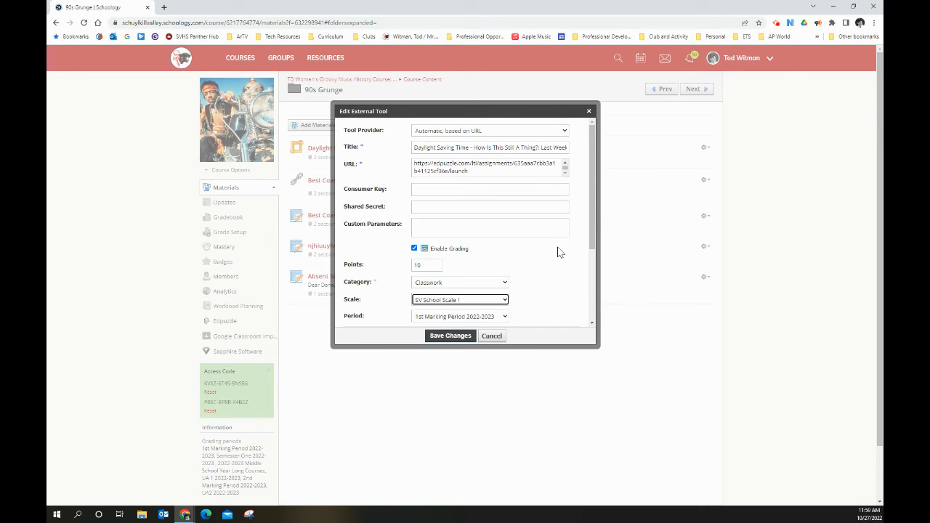
scroll(557, 252, down, 1)
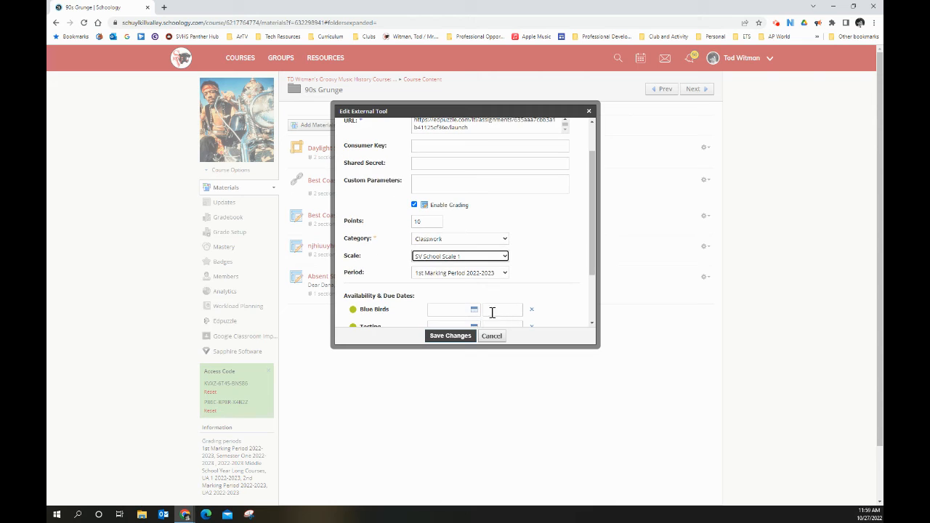
click(451, 335)
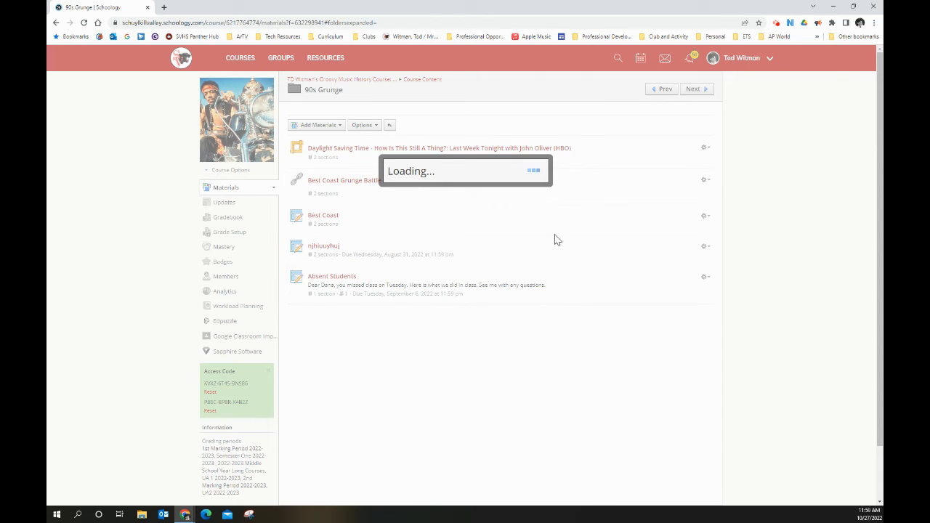
Check the course's grading categories in Grade Setup and the Daylight Saving Time column in the Gradebook
click(228, 233)
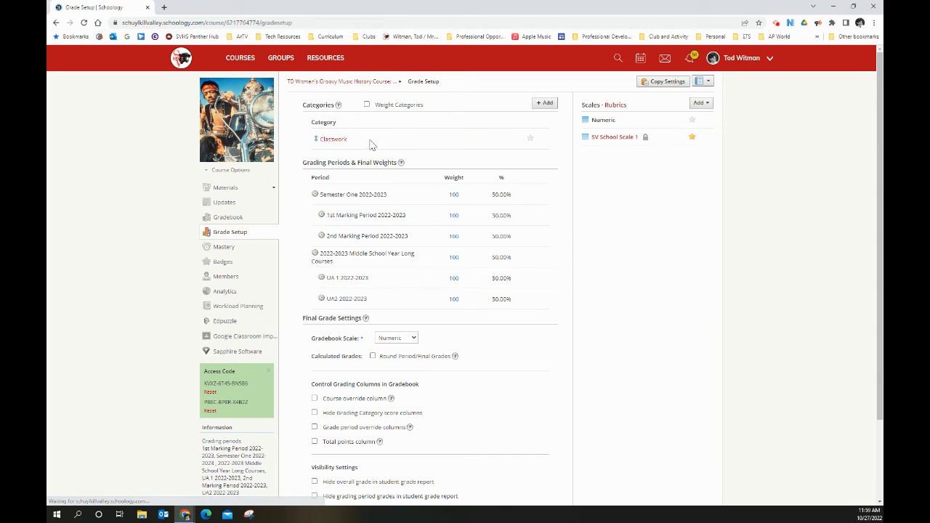
click(228, 217)
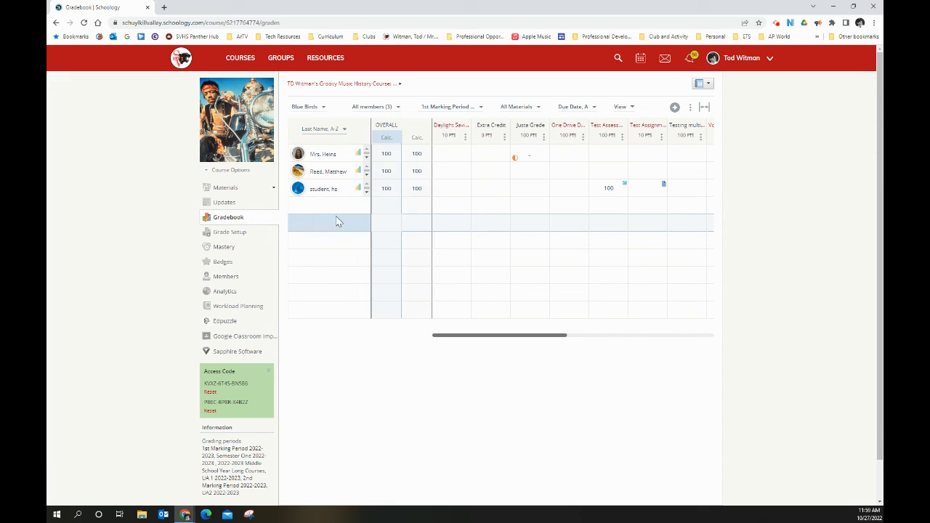
Return to the 90s Grunge folder under Course Content and open the Daylight Saving Time video assignment
click(226, 188)
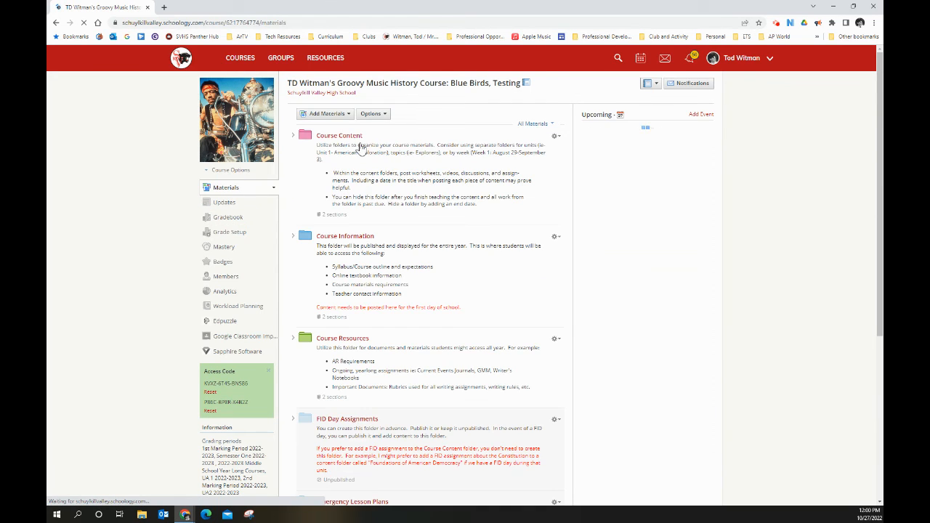
click(339, 136)
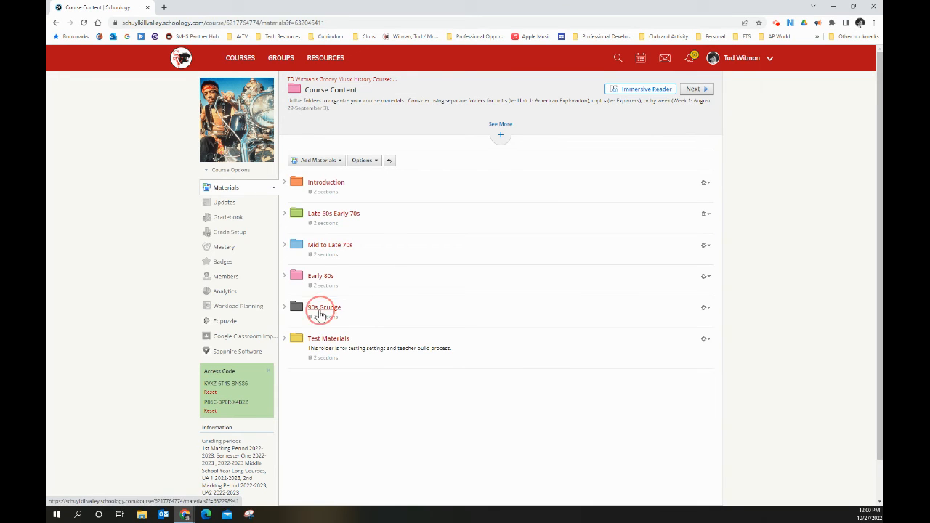
click(436, 301)
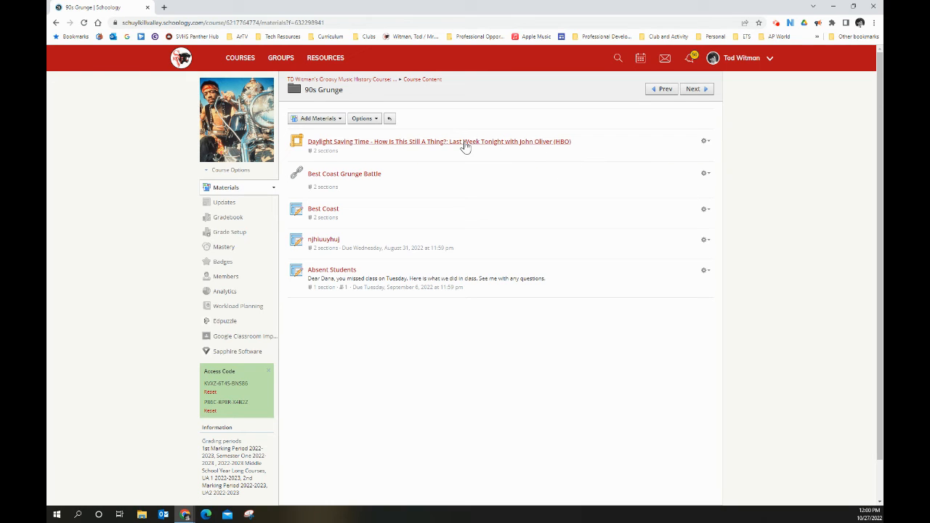
click(428, 144)
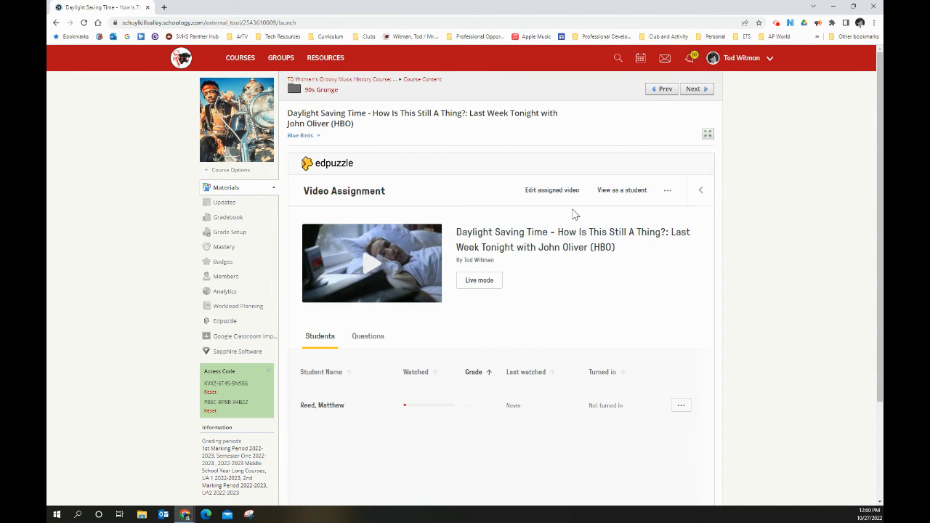
Look over the assignment page, switching the section to Testing and back to Blue Birds
scroll(591, 241, down, 2)
scroll(591, 242, up, 2)
click(303, 136)
click(299, 161)
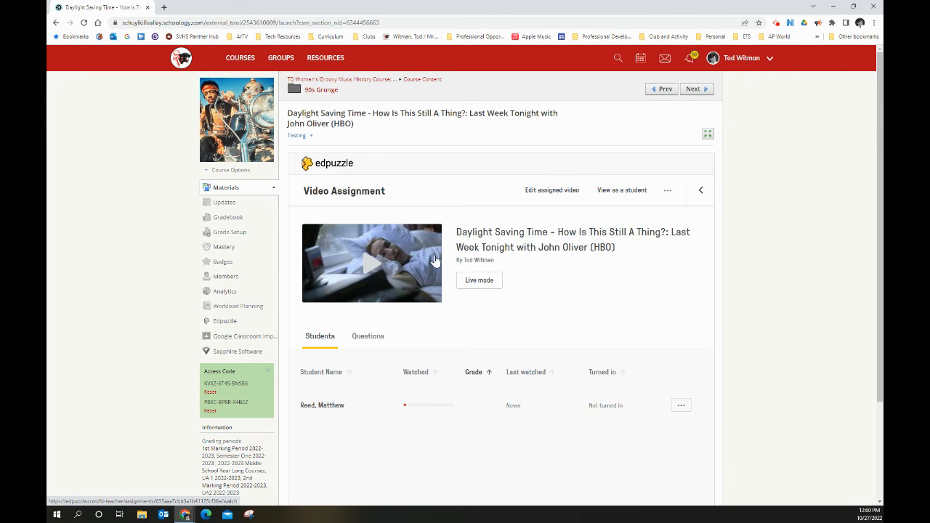
click(298, 136)
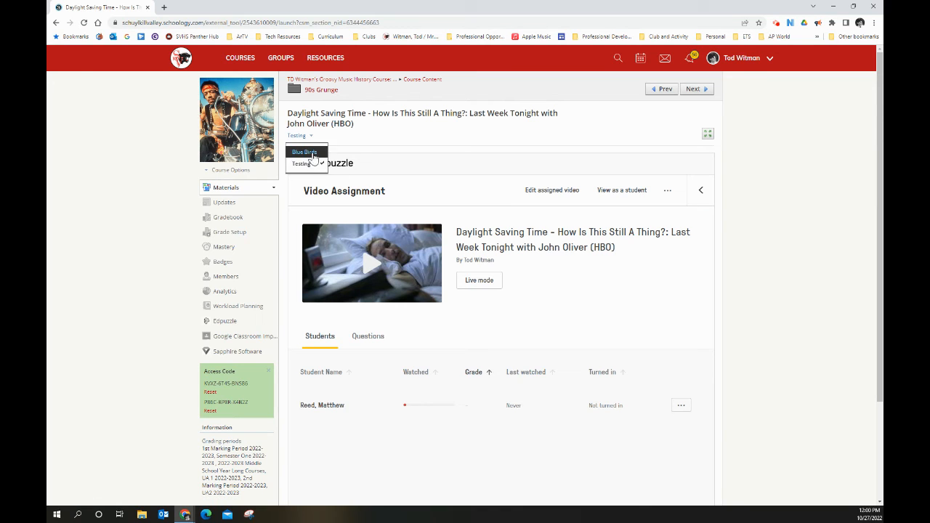
click(301, 150)
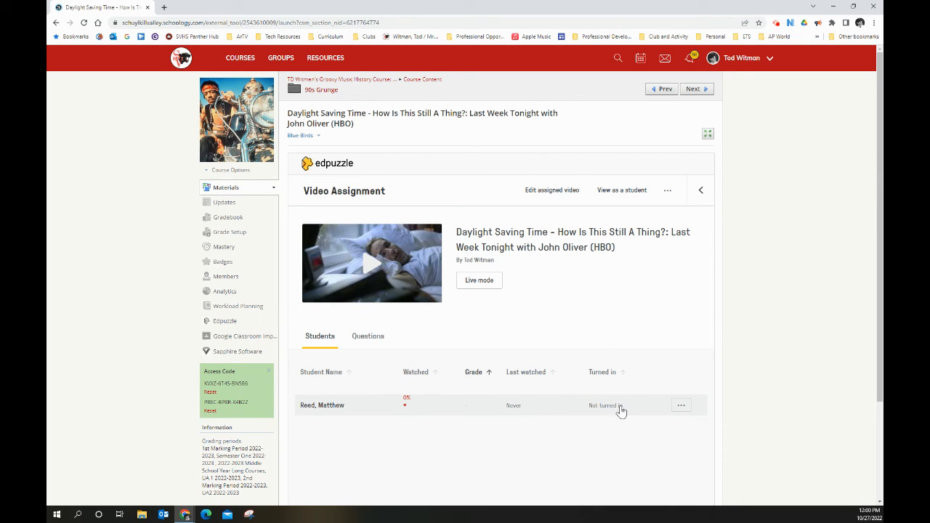
Open the listed student's progress and examine the grade, watch statistics and responses to each video question
click(320, 408)
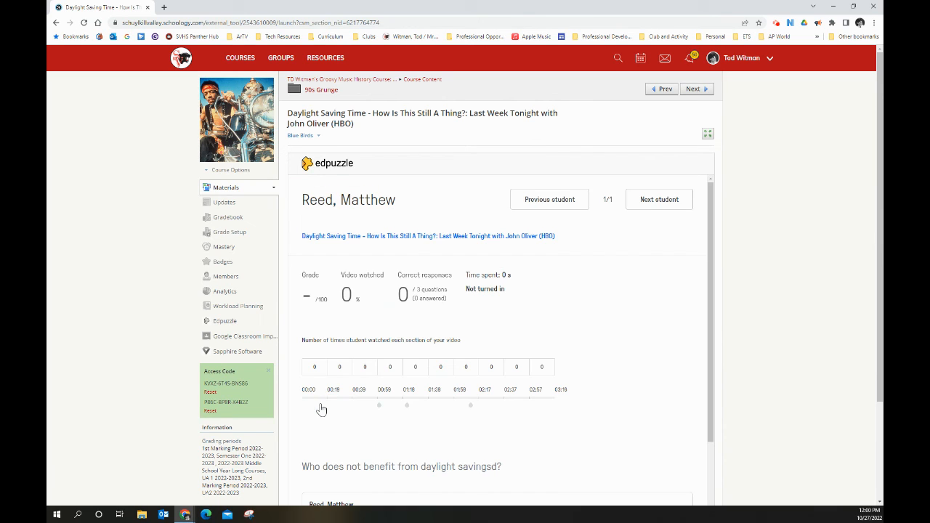
scroll(447, 355, down, 1)
scroll(447, 355, down, 2)
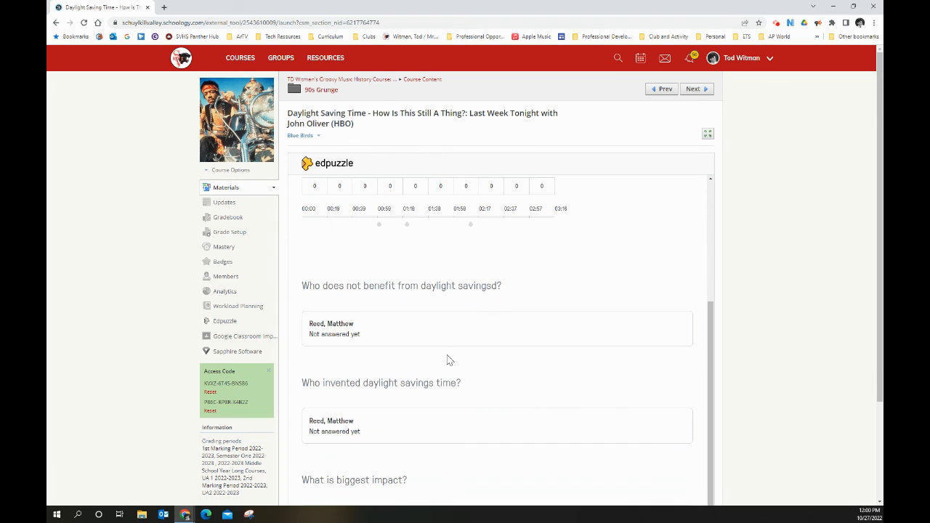
scroll(427, 328, down, 3)
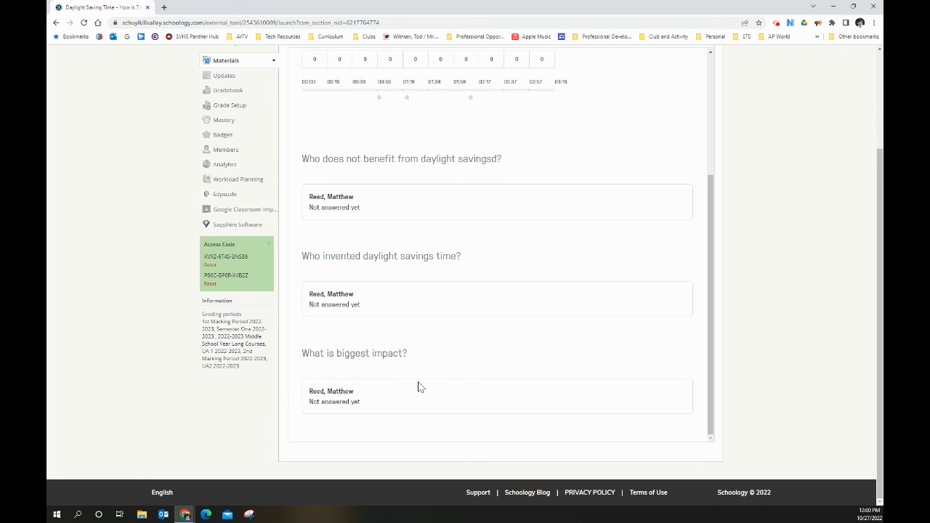
scroll(417, 385, up, 5)
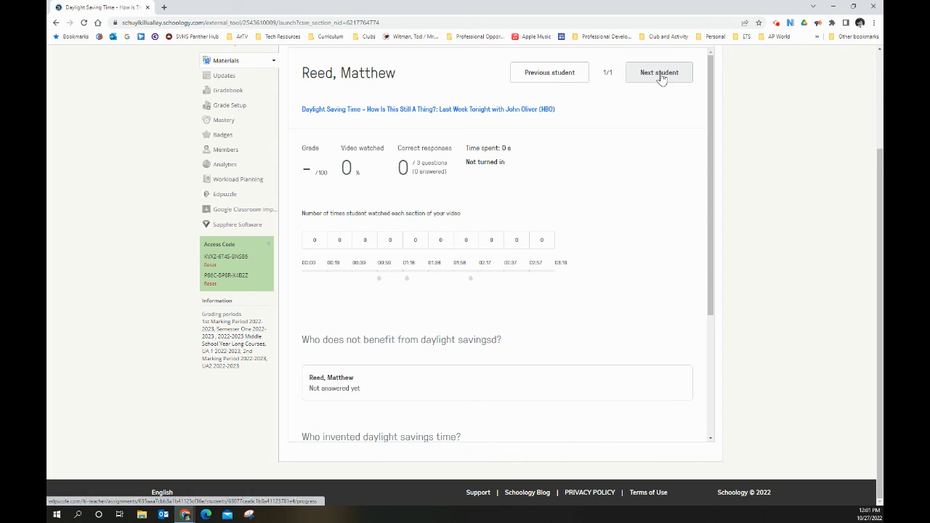
scroll(582, 169, up, 3)
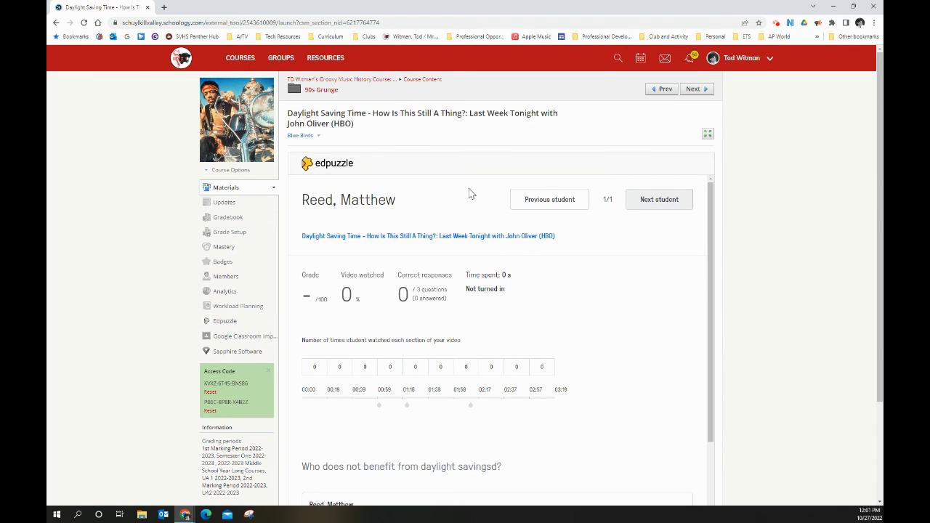
scroll(476, 218, down, 5)
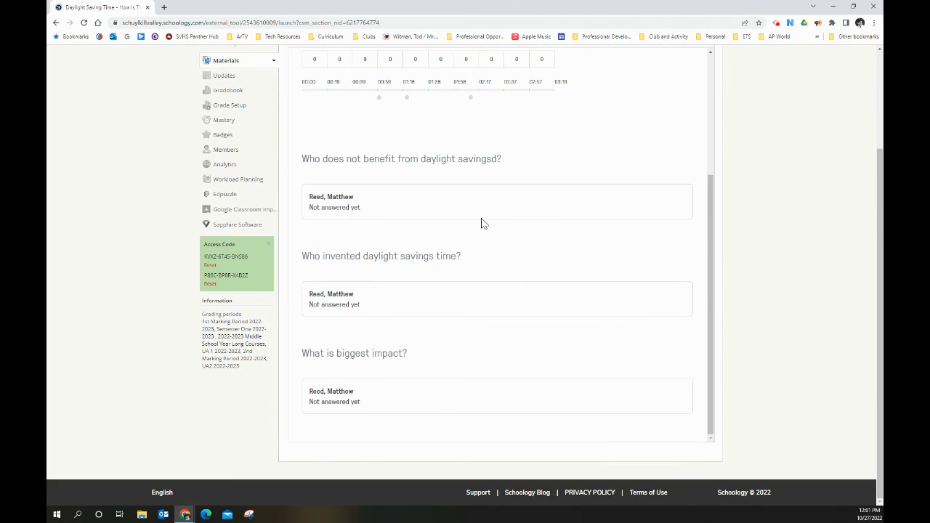
scroll(481, 223, up, 3)
scroll(475, 210, up, 2)
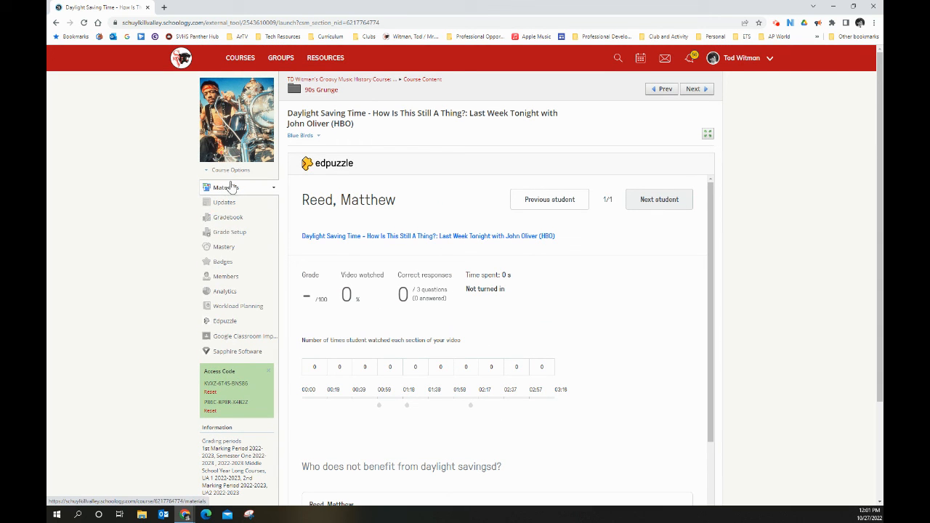
Open the course gradebook from the student's progress page
click(226, 219)
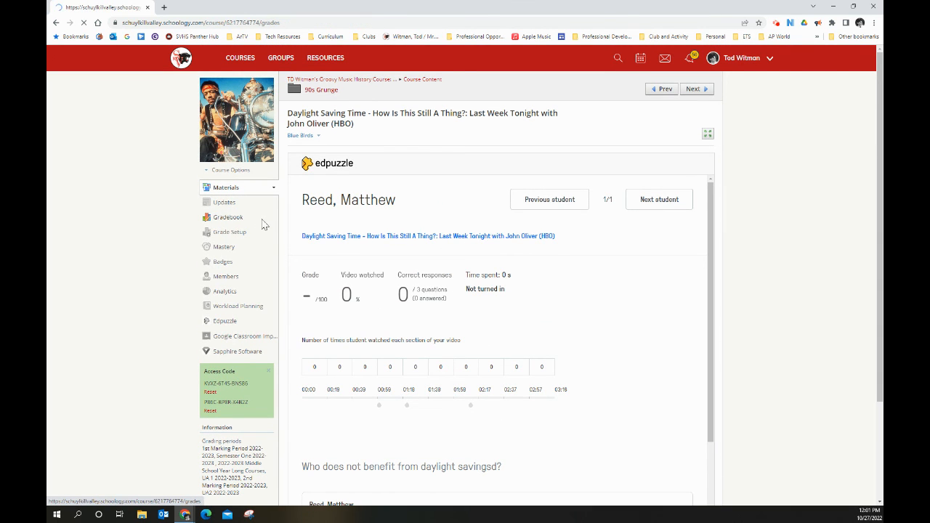